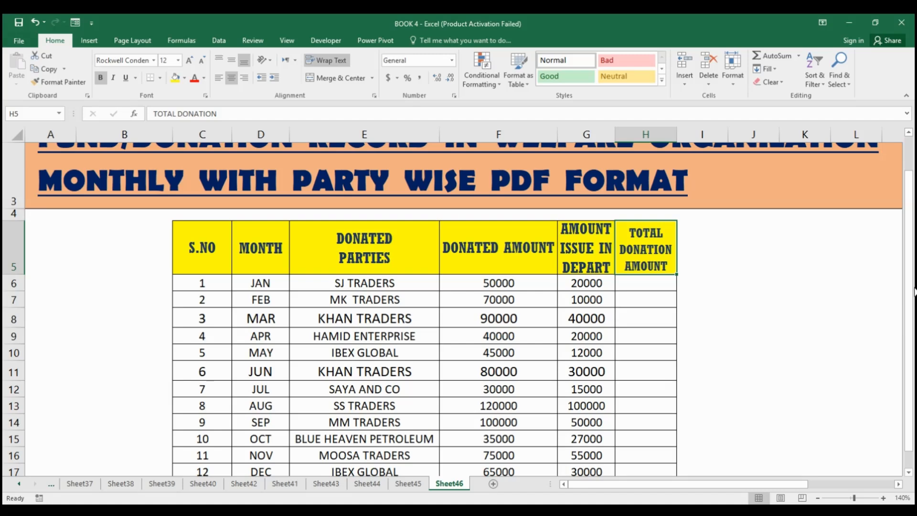
Examine the donation record's title, column headers and the January row's party, donated amount and issued amount.
{"action": "scroll", "coordinate": [914, 291], "scroll_direction": "up", "scroll_amount": 1}
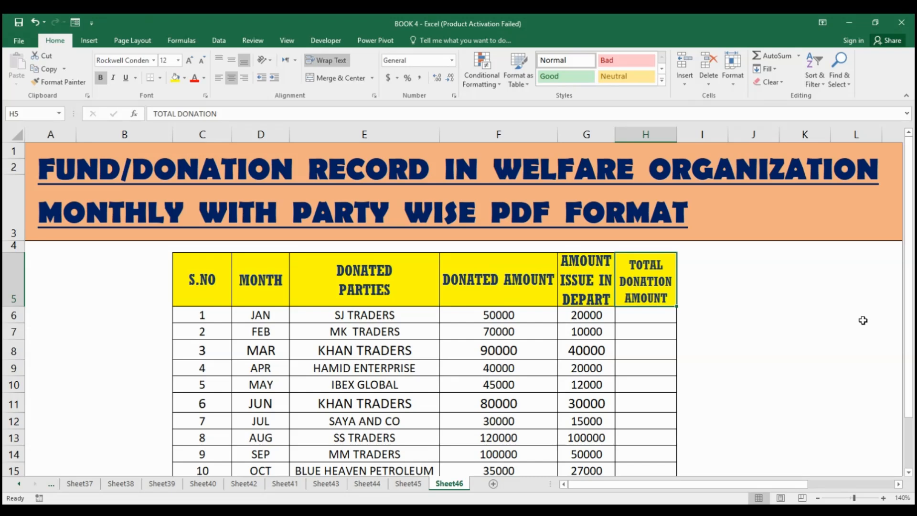
{"action": "left_click_drag", "start_coordinate": [907, 267], "coordinate": [908, 268]}
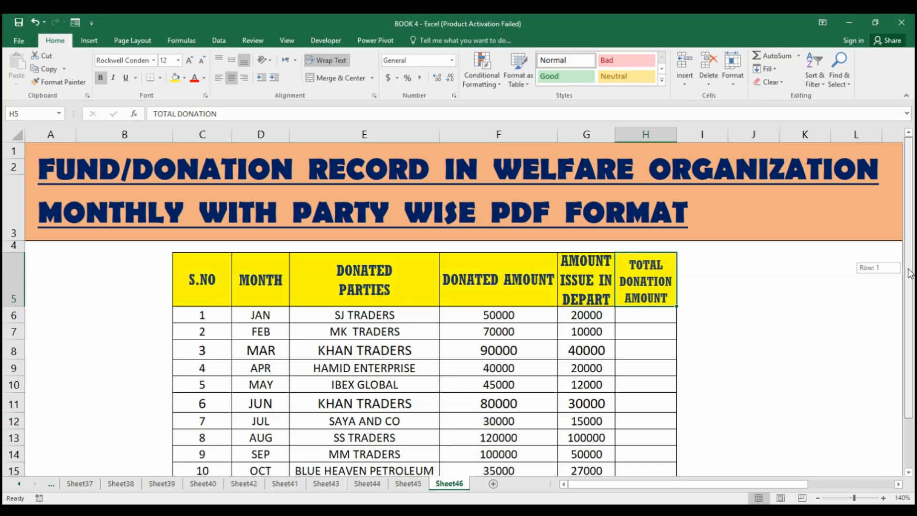
{"action": "left_click", "coordinate": [404, 195]}
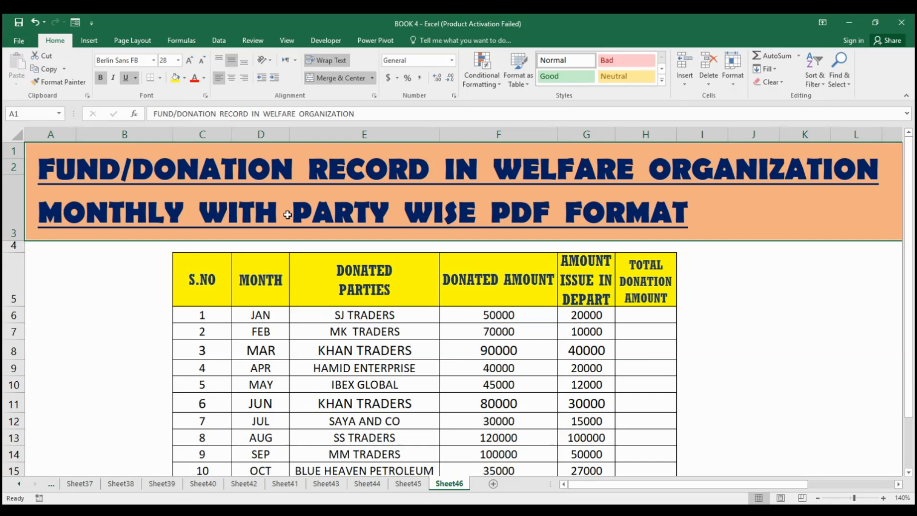
{"action": "mouse_move", "coordinate": [912, 219]}
{"action": "left_mouse_down"}
{"action": "mouse_move", "coordinate": [912, 270]}
{"action": "mouse_move", "coordinate": [912, 236]}
{"action": "left_mouse_up"}
{"action": "left_click_drag", "start_coordinate": [225, 275], "coordinate": [645, 409]}
{"action": "left_click_drag", "start_coordinate": [911, 389], "coordinate": [913, 372]}
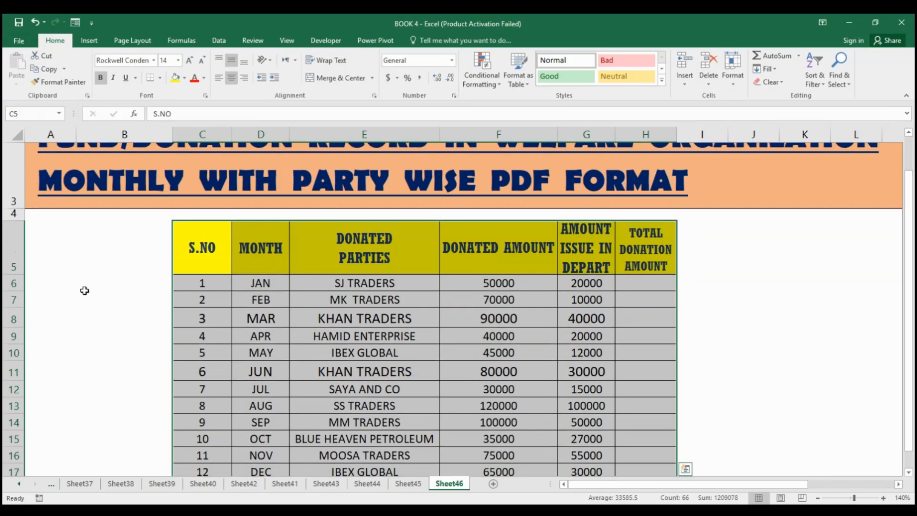
{"action": "left_click", "coordinate": [203, 260]}
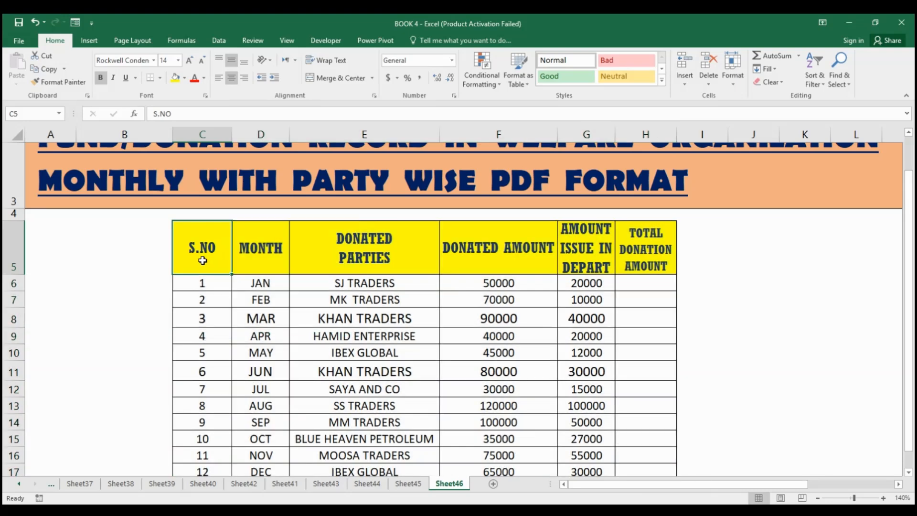
{"action": "left_click", "coordinate": [263, 258]}
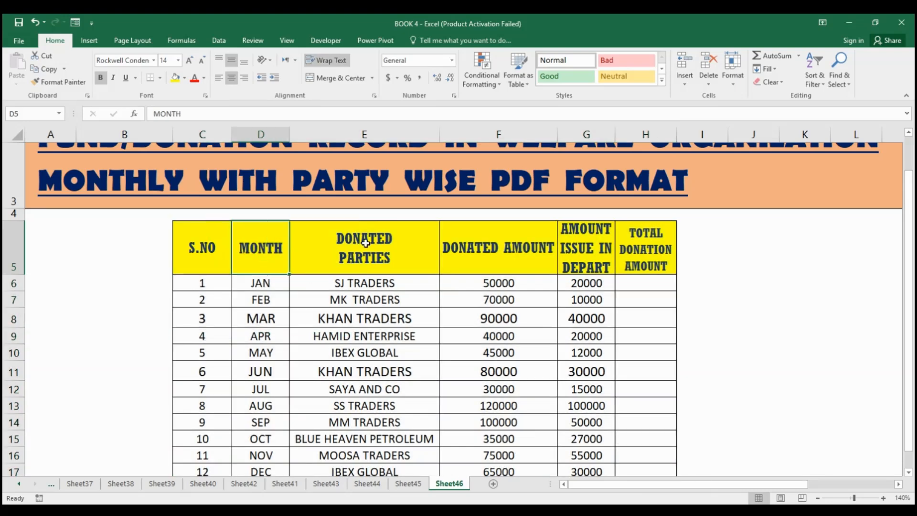
{"action": "left_click", "coordinate": [268, 284]}
{"action": "left_click", "coordinate": [382, 286]}
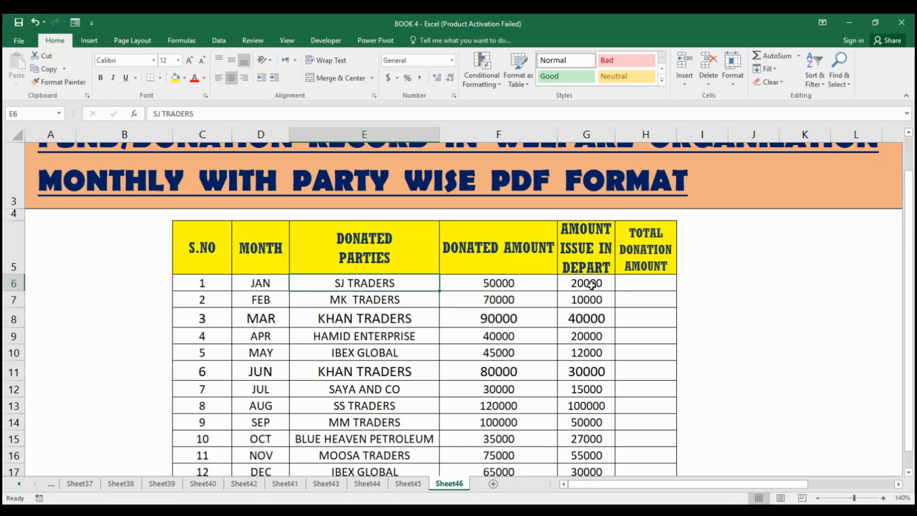
{"action": "left_click", "coordinate": [650, 283]}
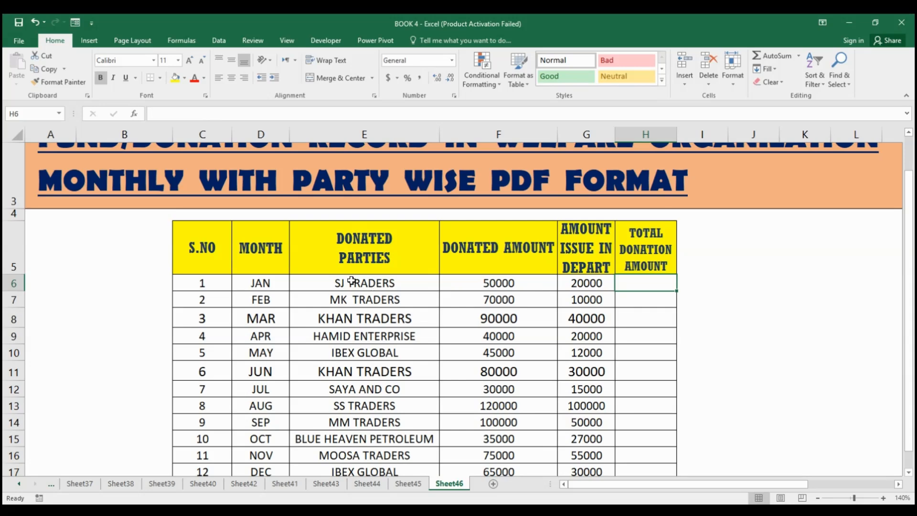
{"action": "left_click", "coordinate": [351, 281]}
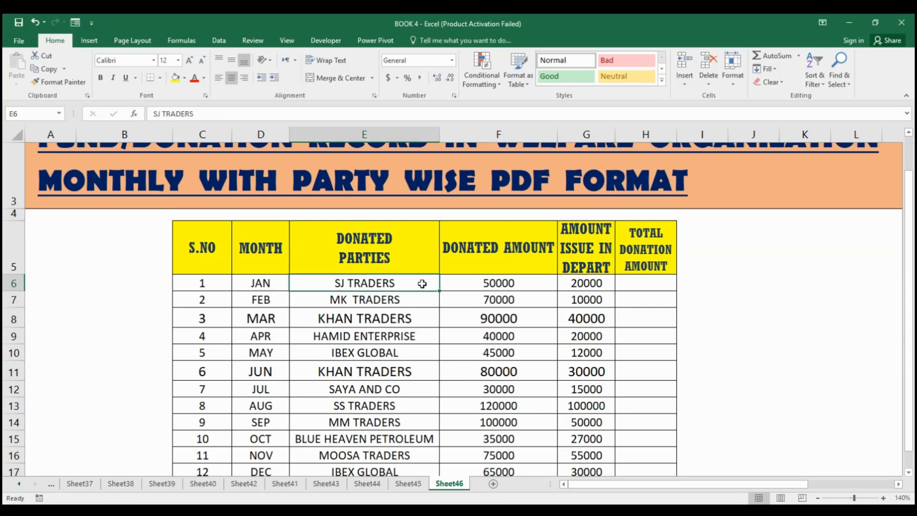
{"action": "left_click", "coordinate": [492, 284]}
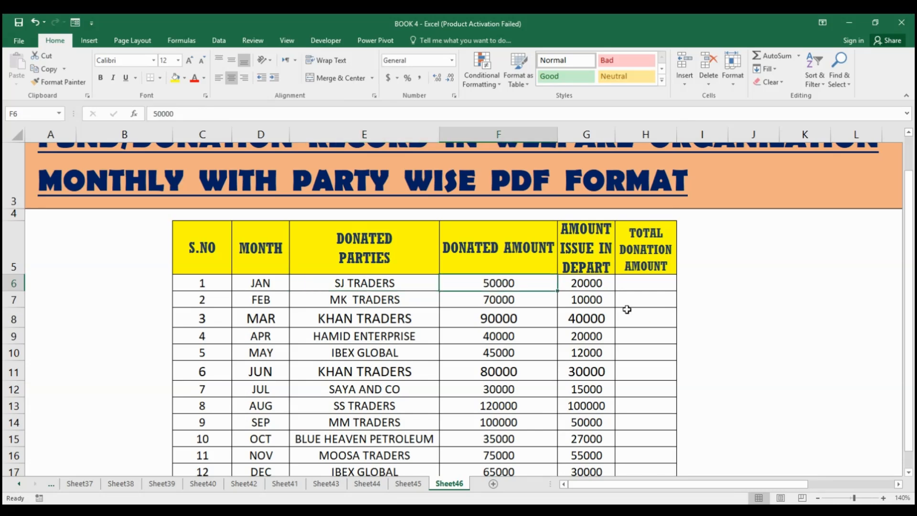
{"action": "left_click", "coordinate": [603, 287]}
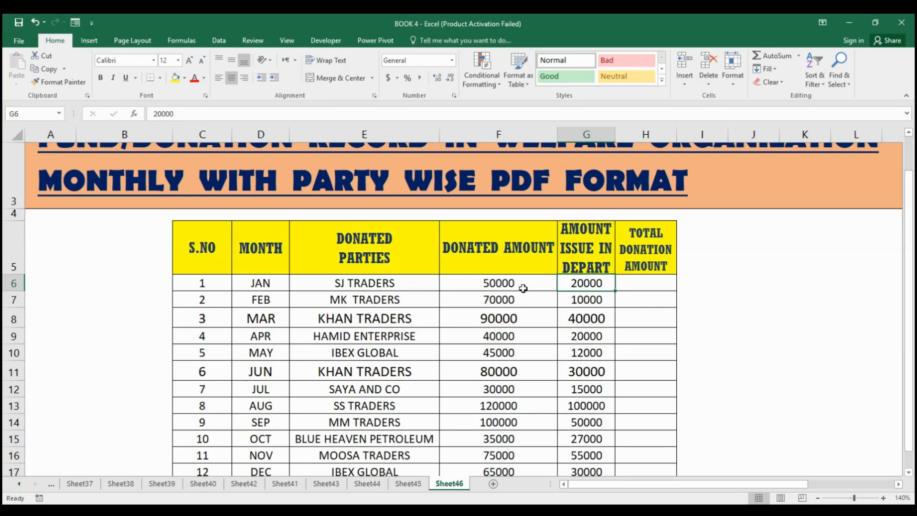
{"action": "left_click", "coordinate": [524, 288]}
Calculate January's total donation amount in H6 with the formula =F6-G6.
{"action": "left_click", "coordinate": [646, 284]}
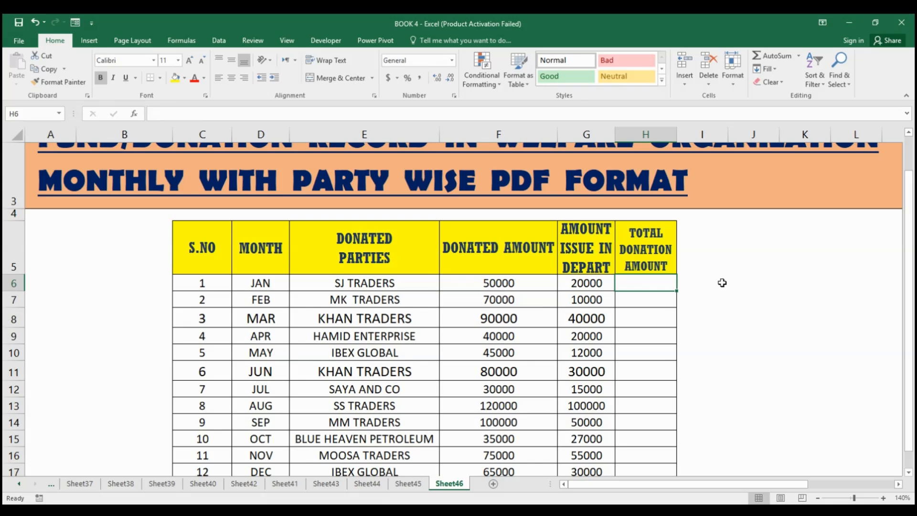
{"action": "type", "text": "="}
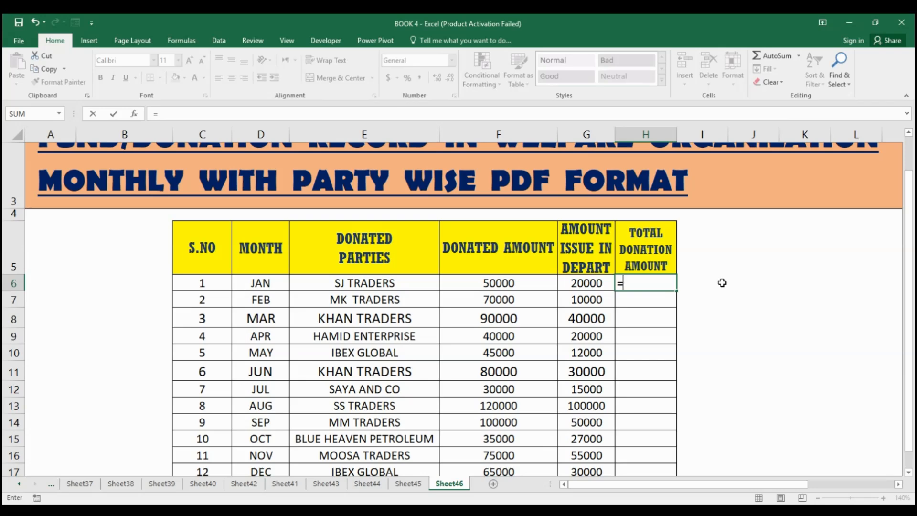
{"action": "key", "text": "Left"}
{"action": "key", "text": "Left"}
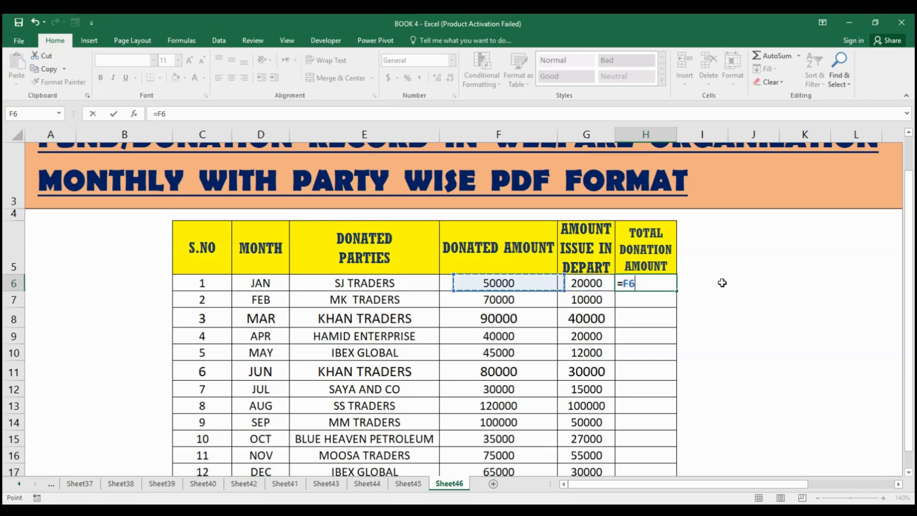
{"action": "type", "text": "-"}
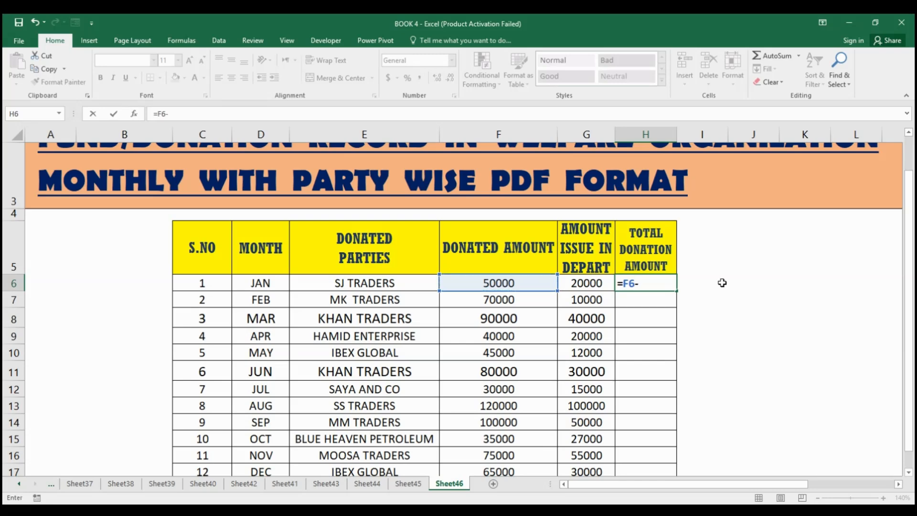
{"action": "key", "text": "Left"}
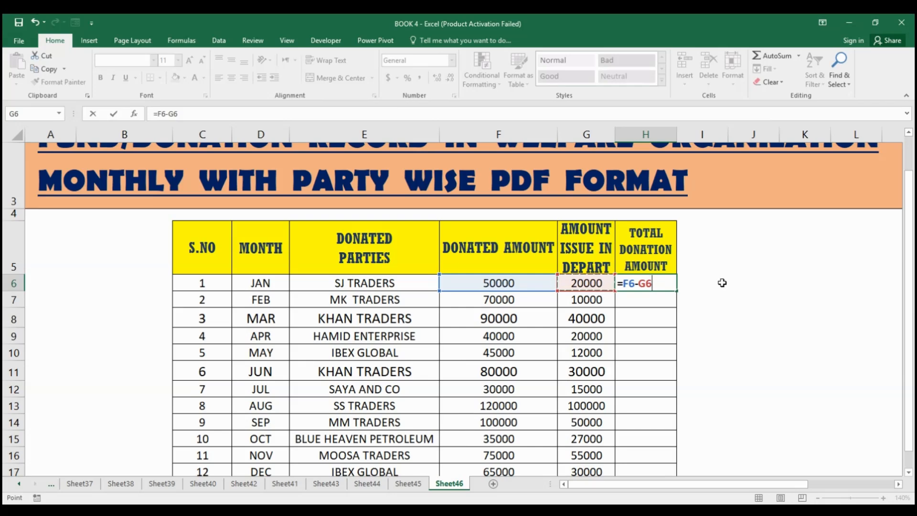
{"action": "key", "text": "Return"}
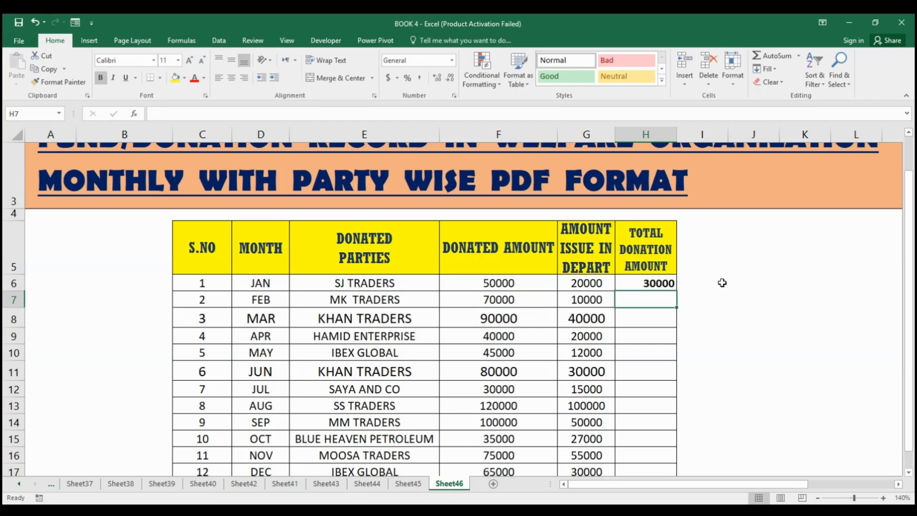
Fill the H6 formula down the total donation amount column through December in H17.
{"action": "left_click", "coordinate": [661, 283]}
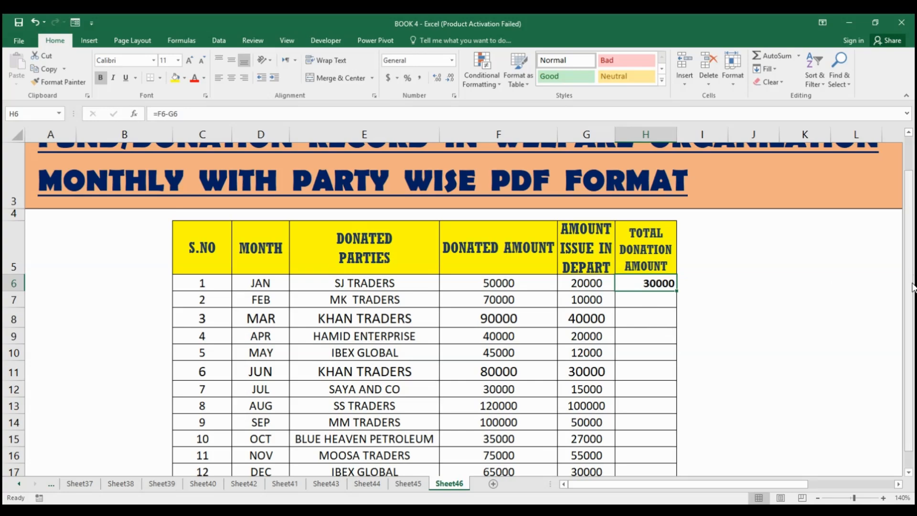
{"action": "scroll", "coordinate": [764, 286], "scroll_direction": "down", "scroll_amount": 1}
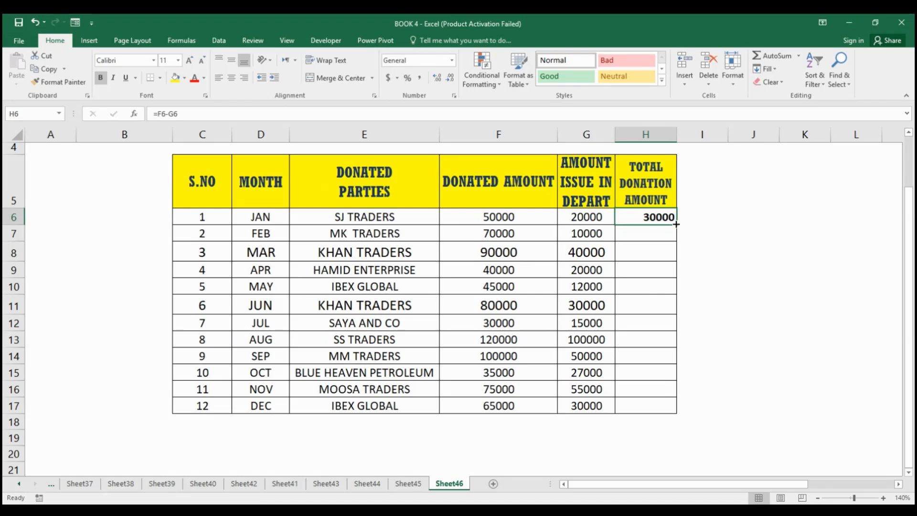
{"action": "left_click_drag", "start_coordinate": [676, 224], "coordinate": [669, 408]}
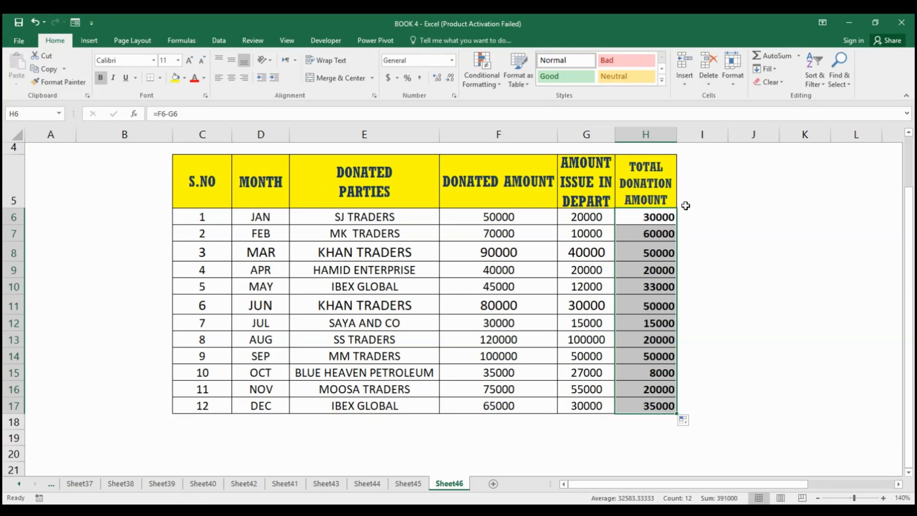
{"action": "left_click", "coordinate": [658, 253]}
{"action": "left_click_drag", "start_coordinate": [659, 218], "coordinate": [662, 400]}
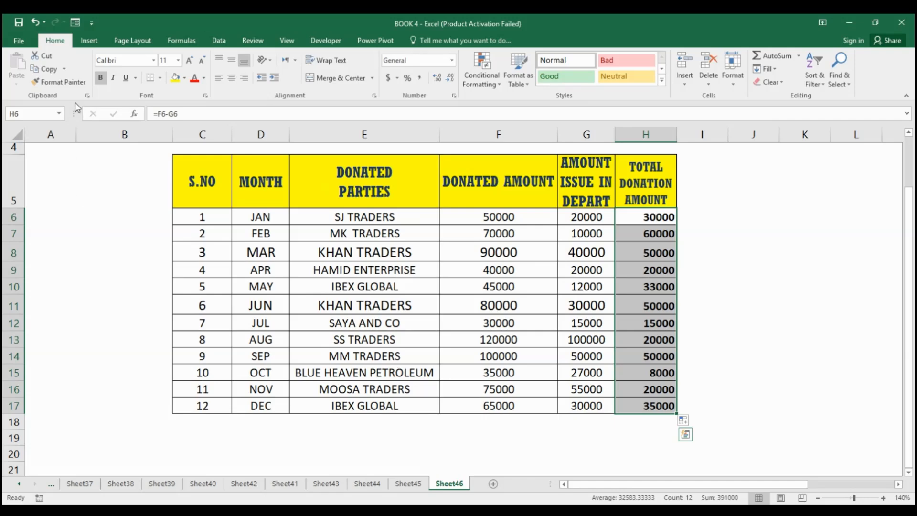
{"action": "left_click", "coordinate": [102, 76]}
{"action": "left_click", "coordinate": [102, 77]}
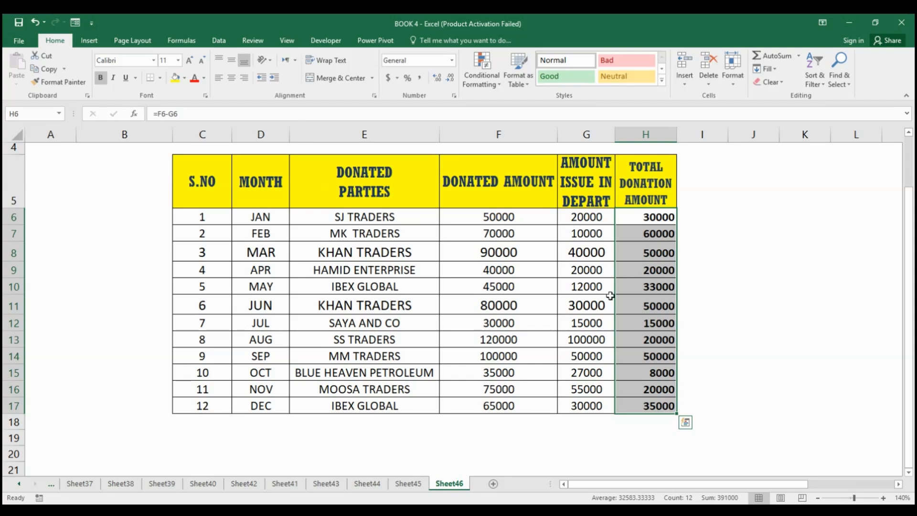
{"action": "left_click_drag", "start_coordinate": [912, 280], "coordinate": [913, 258]}
{"action": "scroll", "coordinate": [859, 252], "scroll_direction": "down", "scroll_amount": 2}
{"action": "left_click_drag", "start_coordinate": [912, 260], "coordinate": [912, 243]}
{"action": "left_click", "coordinate": [163, 268]}
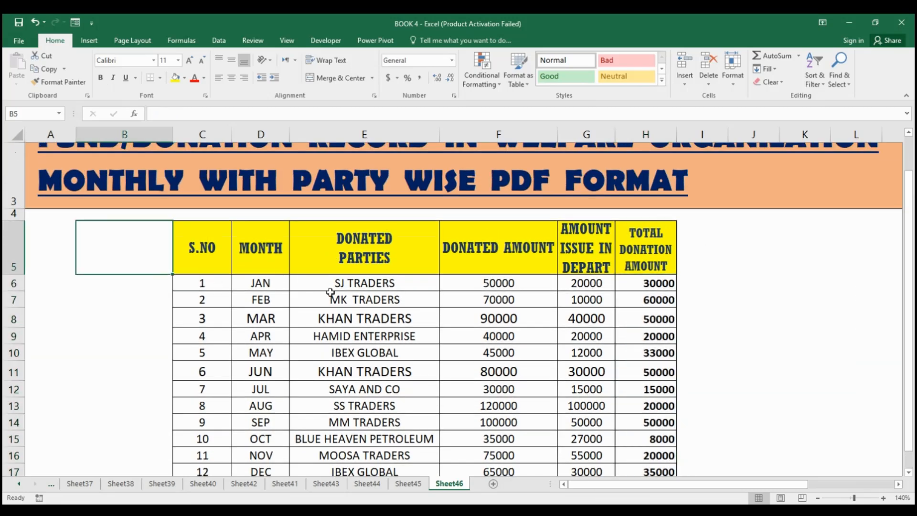
{"action": "left_click", "coordinate": [764, 271]}
Add filters to the header row of the donation table C5:H17.
{"action": "left_click_drag", "start_coordinate": [201, 247], "coordinate": [653, 406]}
{"action": "key", "text": "ctrl+shift+l"}
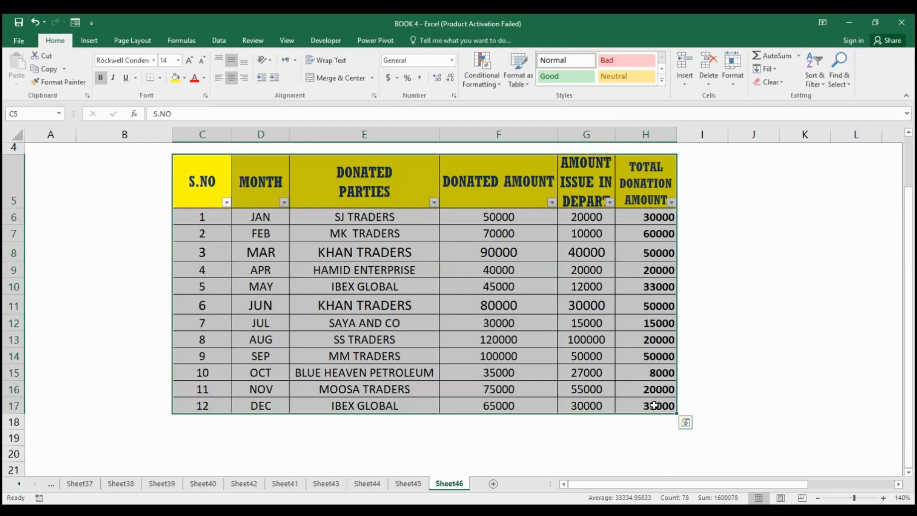
{"action": "left_click_drag", "start_coordinate": [908, 270], "coordinate": [909, 253]}
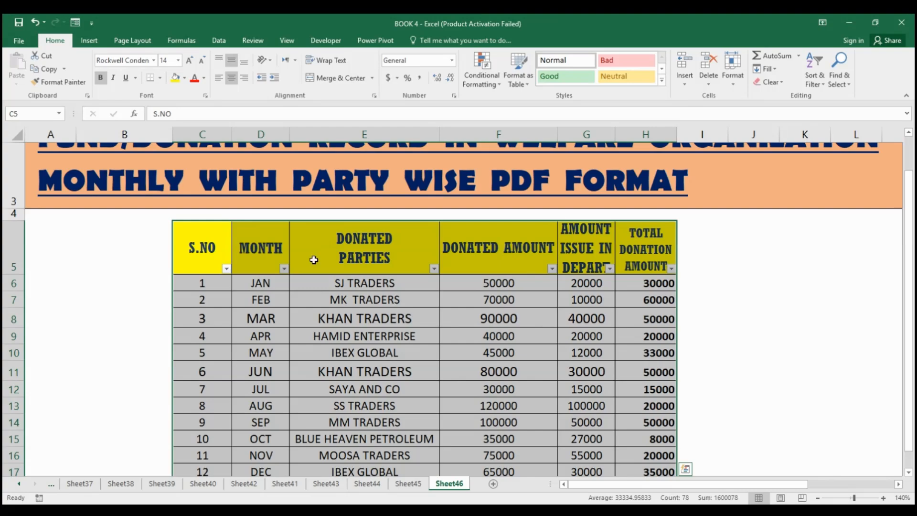
Filter the Donated Parties column to show only KHAN TRADERS.
{"action": "scroll", "coordinate": [909, 254], "scroll_direction": "down", "scroll_amount": 2}
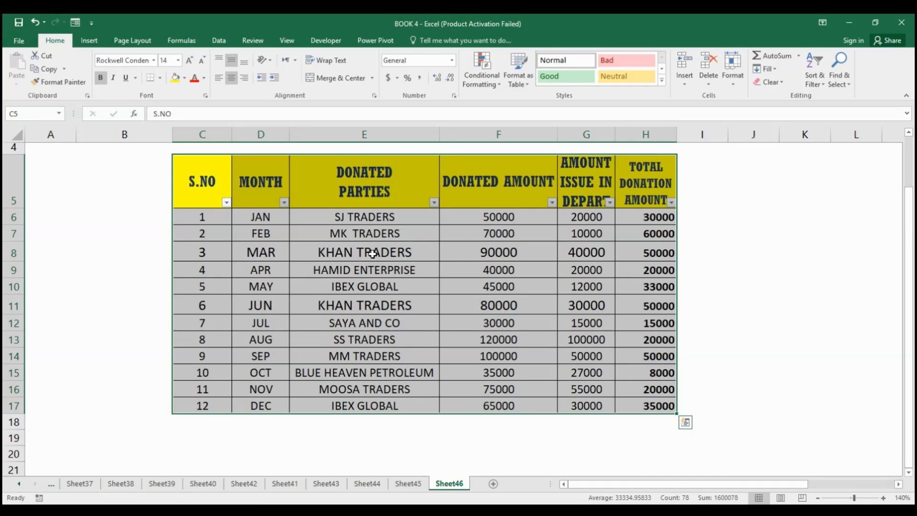
{"action": "left_click", "coordinate": [434, 202]}
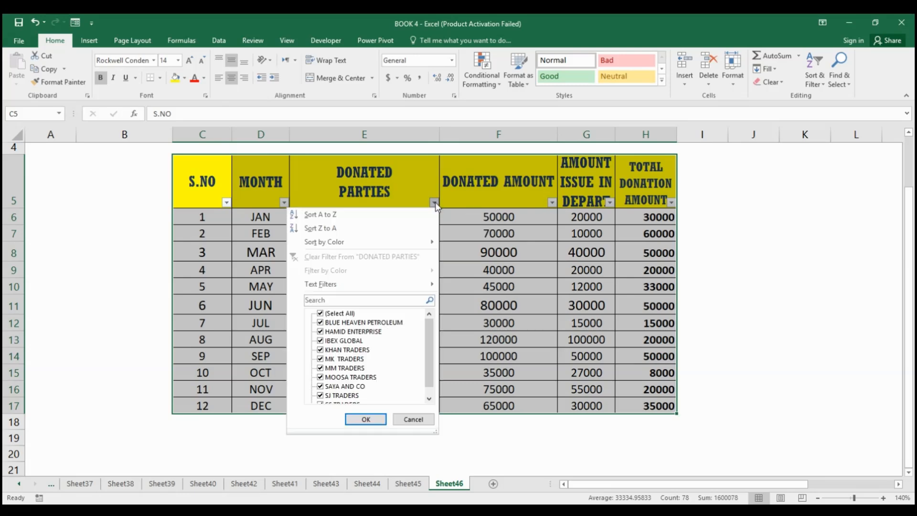
{"action": "left_click", "coordinate": [337, 313]}
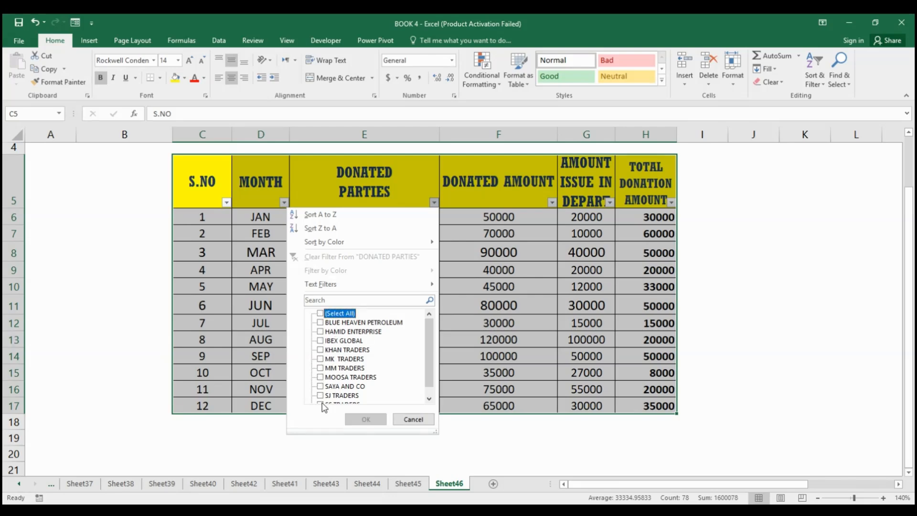
{"action": "left_click", "coordinate": [322, 351]}
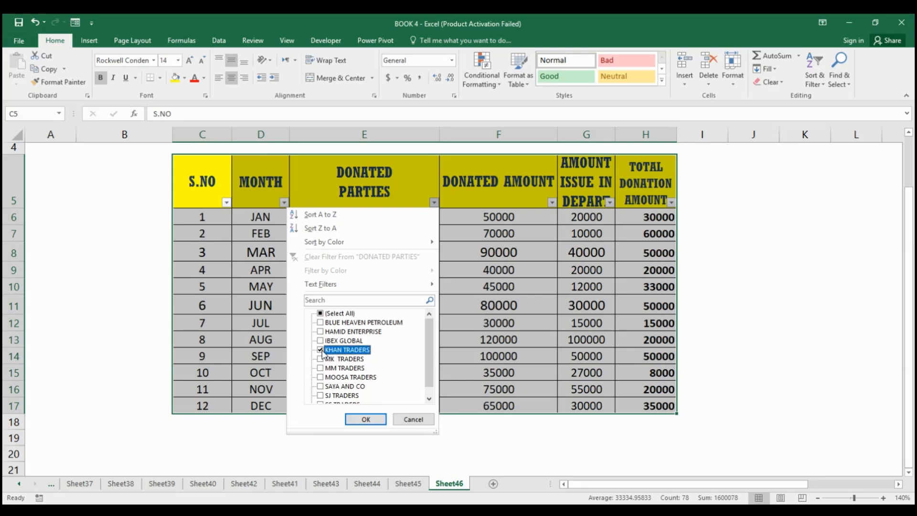
{"action": "left_click", "coordinate": [372, 420]}
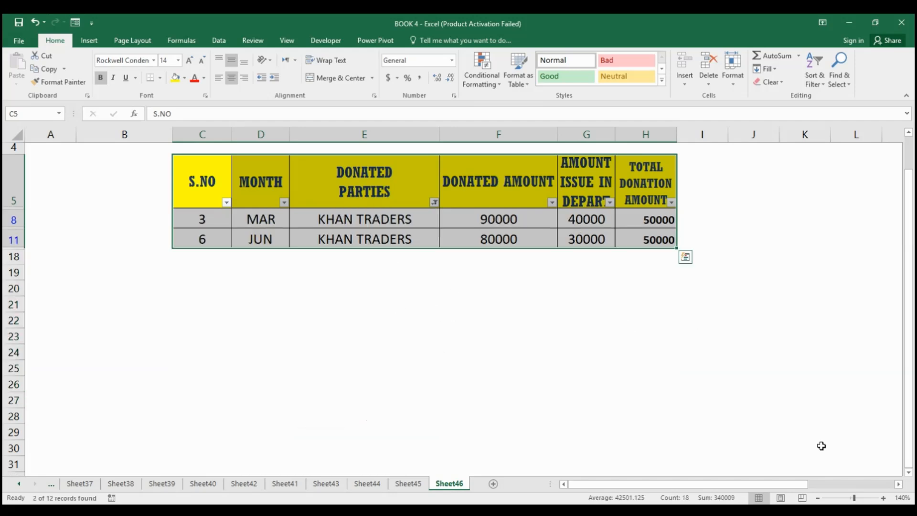
Export the filtered donation record as a PDF named KHAN TRADERS 2 in the Documents folder.
{"action": "left_click", "coordinate": [883, 497]}
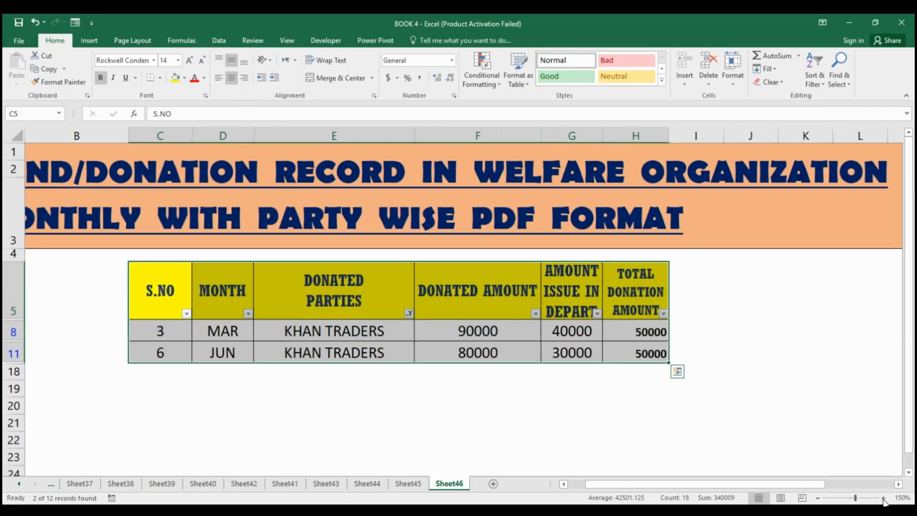
{"action": "left_click", "coordinate": [818, 499]}
{"action": "left_click", "coordinate": [817, 499]}
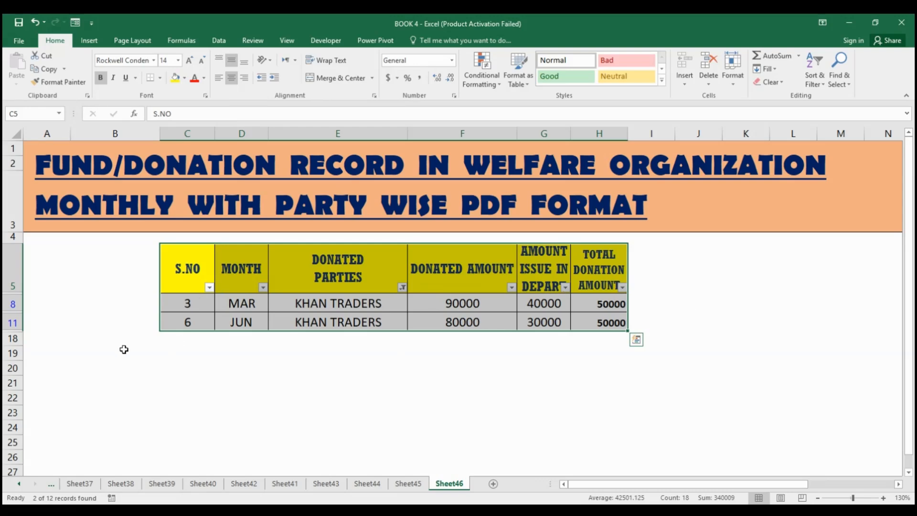
{"action": "left_click", "coordinate": [19, 43]}
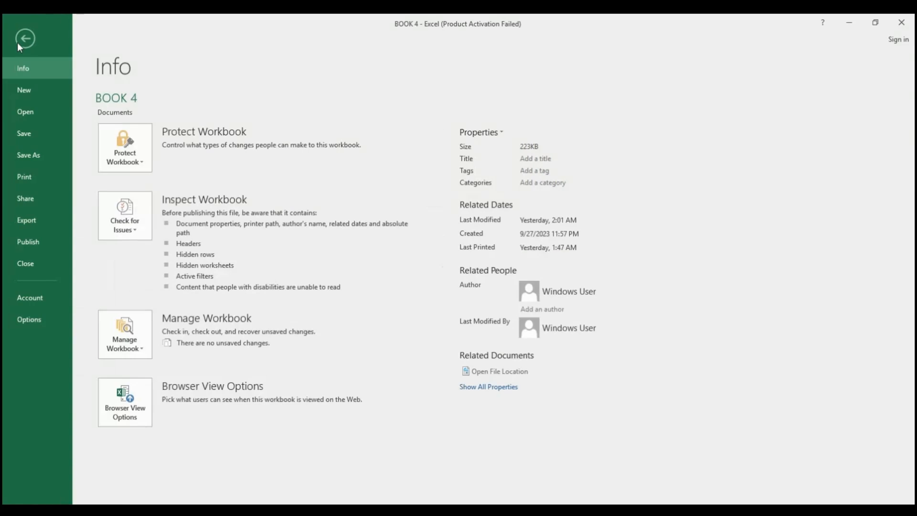
{"action": "left_click", "coordinate": [37, 219]}
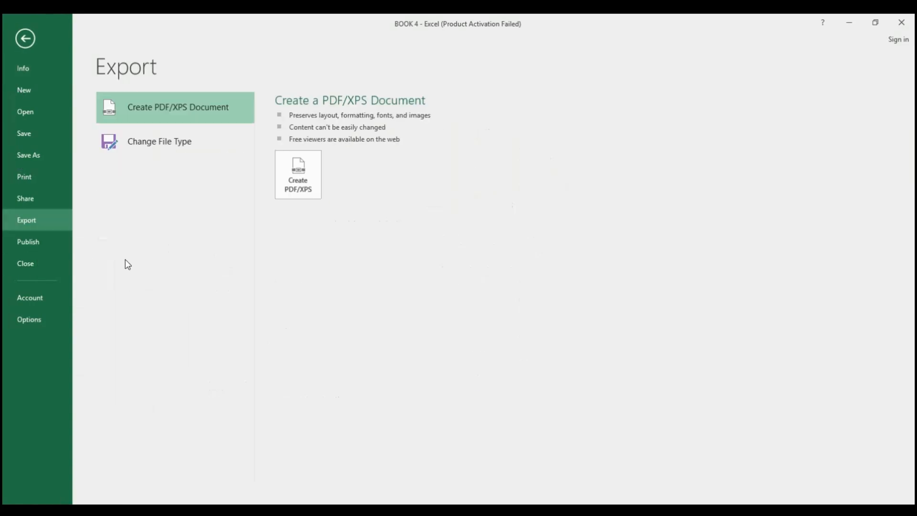
{"action": "left_click", "coordinate": [306, 186]}
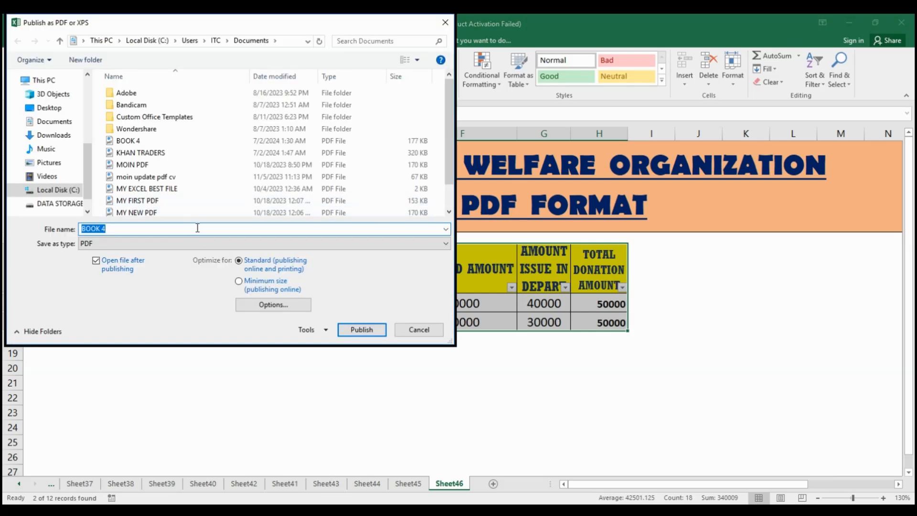
{"action": "key", "text": "BackSpace"}
{"action": "type", "text": "KHAN TRADERS 2"}
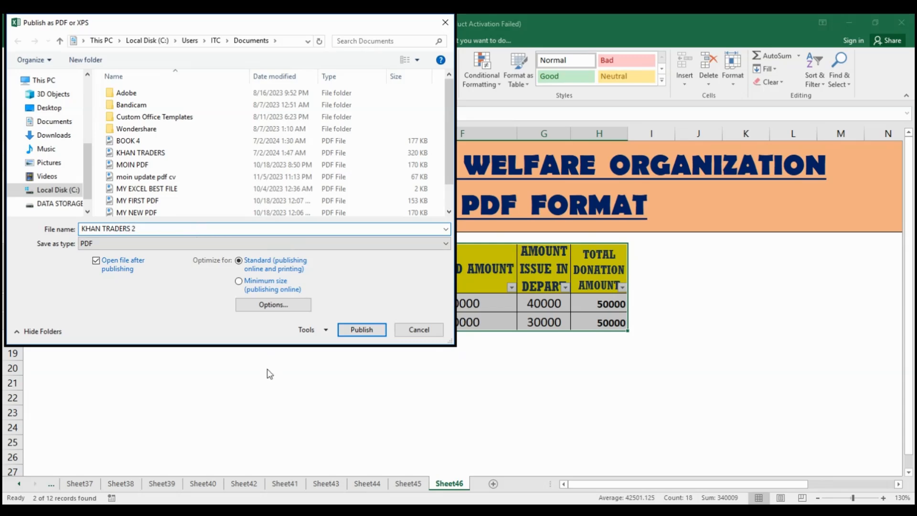
{"action": "left_click", "coordinate": [362, 330]}
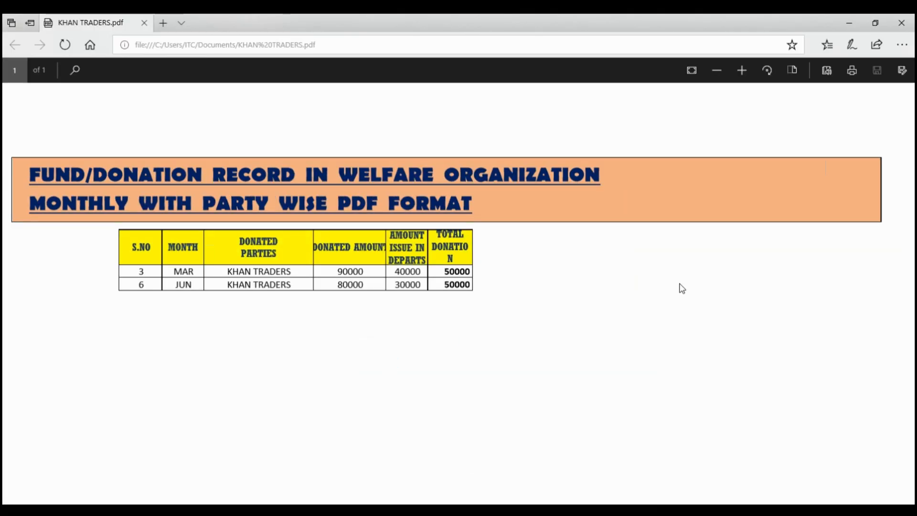